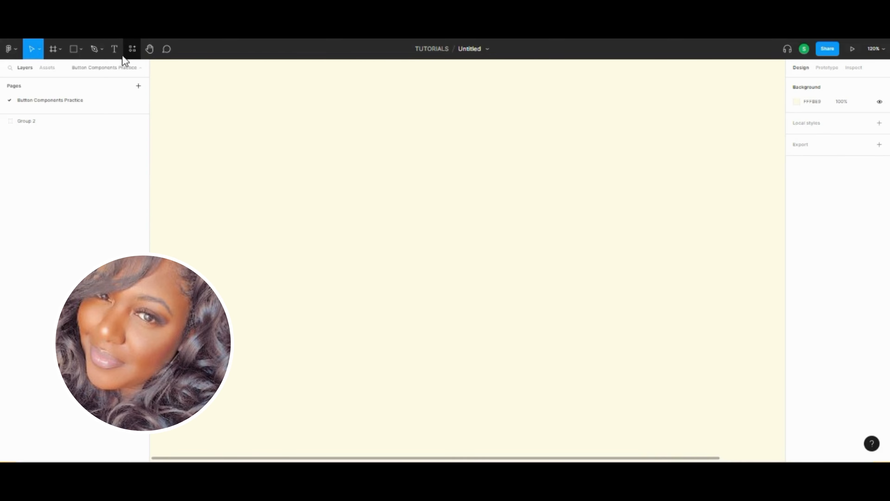
# Add a text box about 117 × 38 px in the canvas's upper-right area containing the text "Button".
pyautogui.click(114, 48)
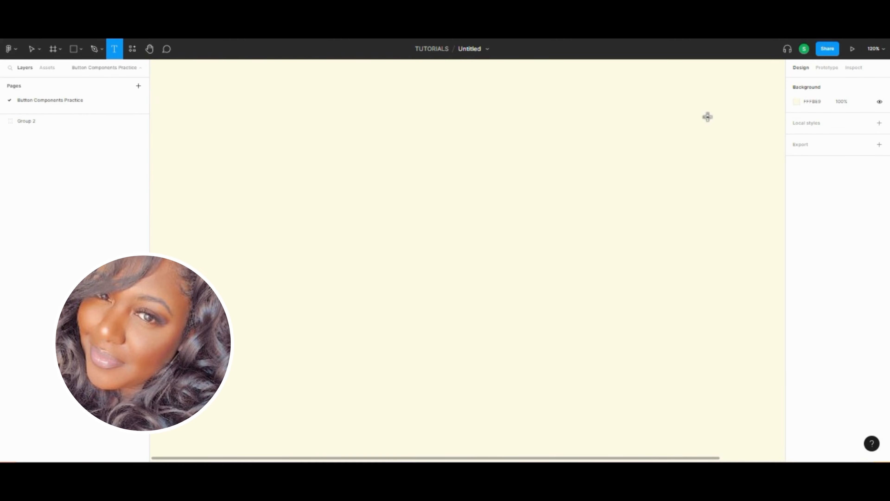
pyautogui.moveTo(707, 117); pyautogui.dragTo(769, 137)
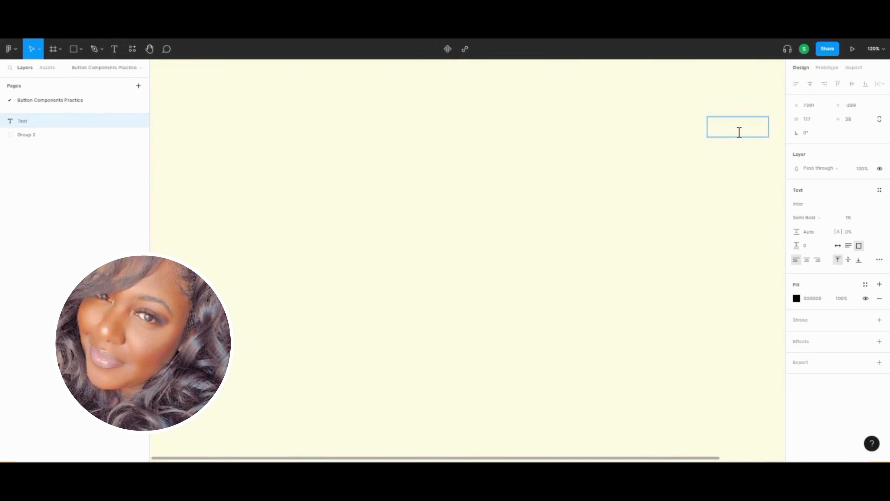
pyautogui.write('Button')
# Set the font weight of the entire "Button" text to Regular.
pyautogui.click(815, 218)
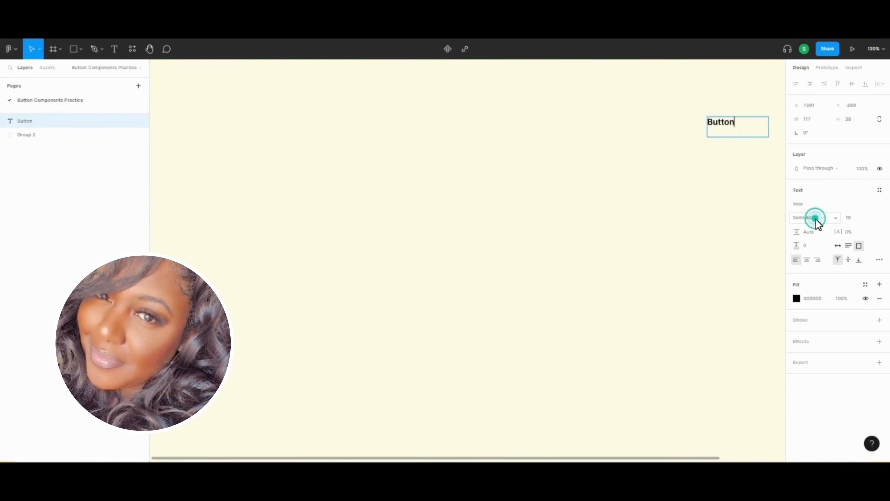
pyautogui.click(813, 197)
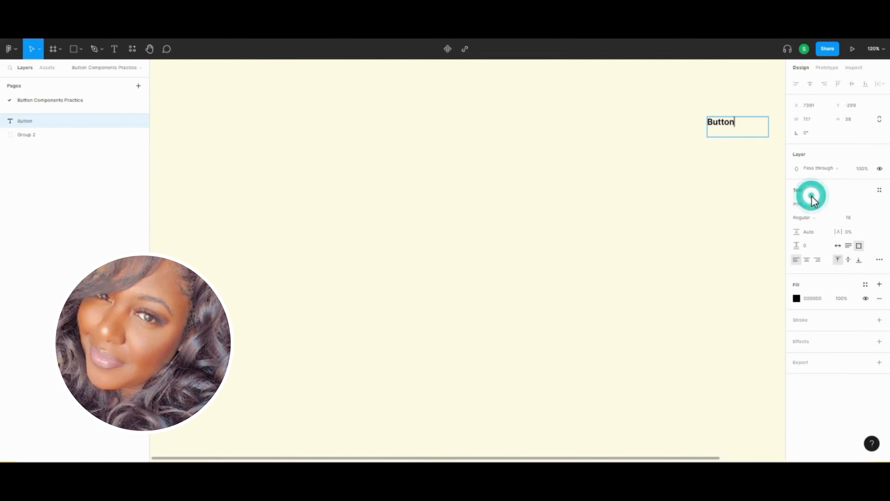
pyautogui.doubleClick(741, 126)
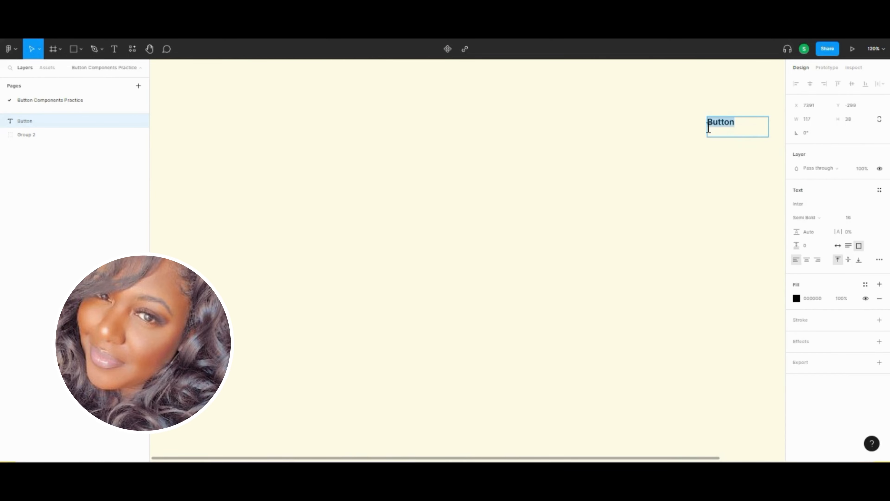
pyautogui.click(824, 219)
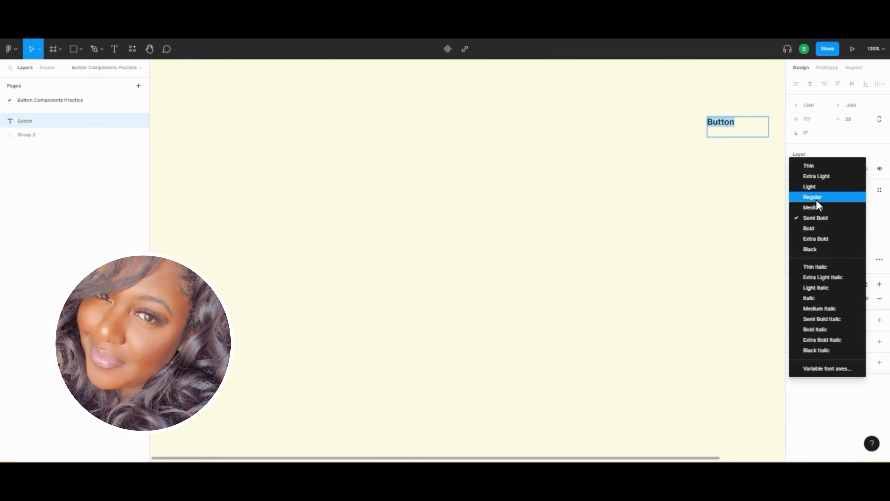
pyautogui.click(817, 200)
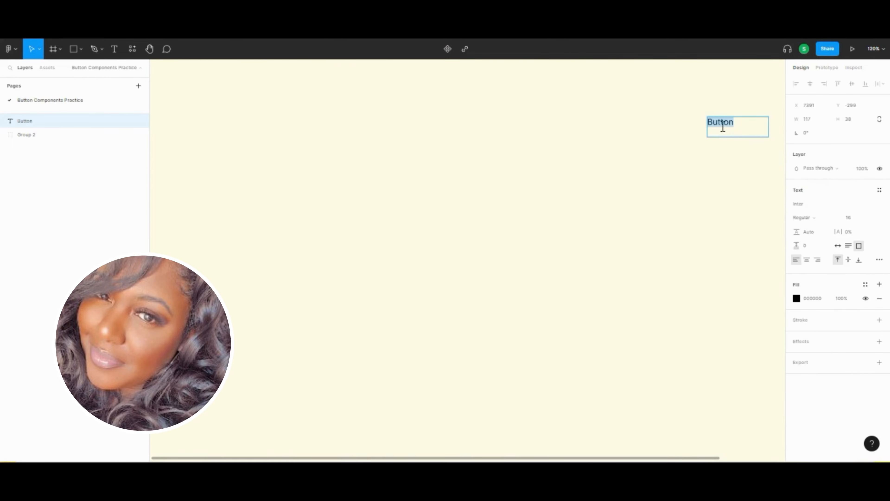
pyautogui.click(707, 173)
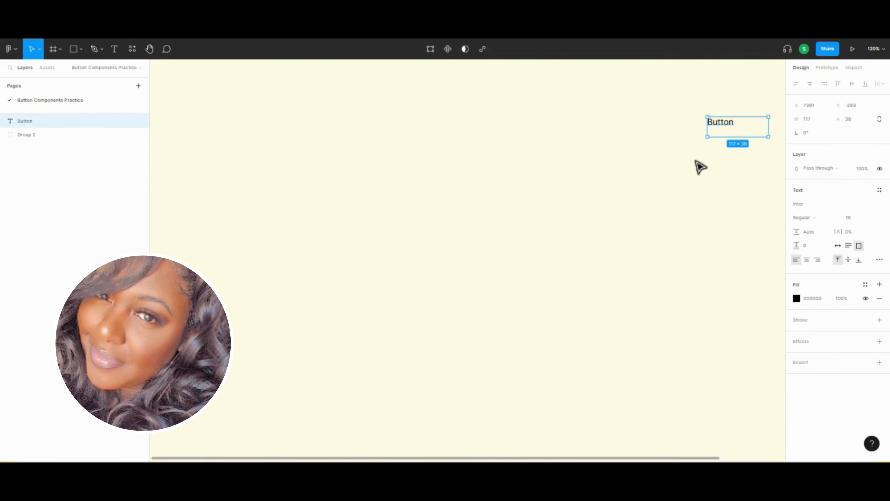
# Apply auto layout to the text with centred alignment, 56 horizontal padding and 20 vertical padding.
pyautogui.hotkey('shift', 'a')
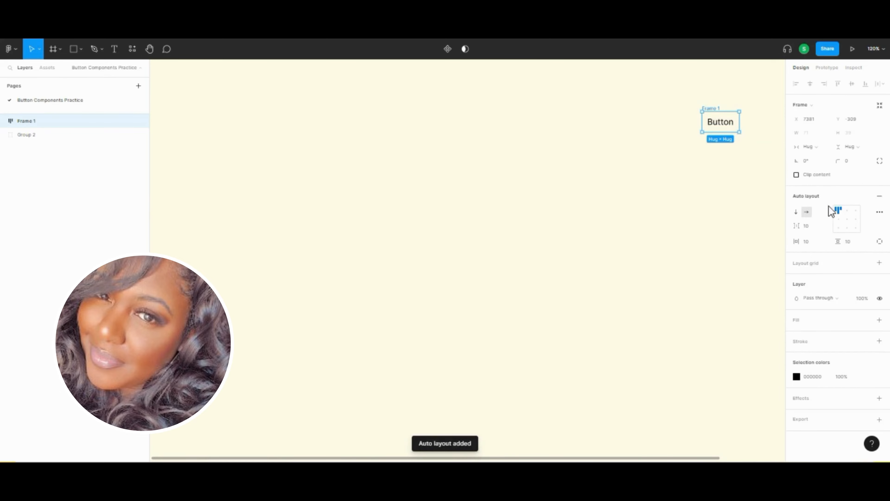
pyautogui.click(846, 219)
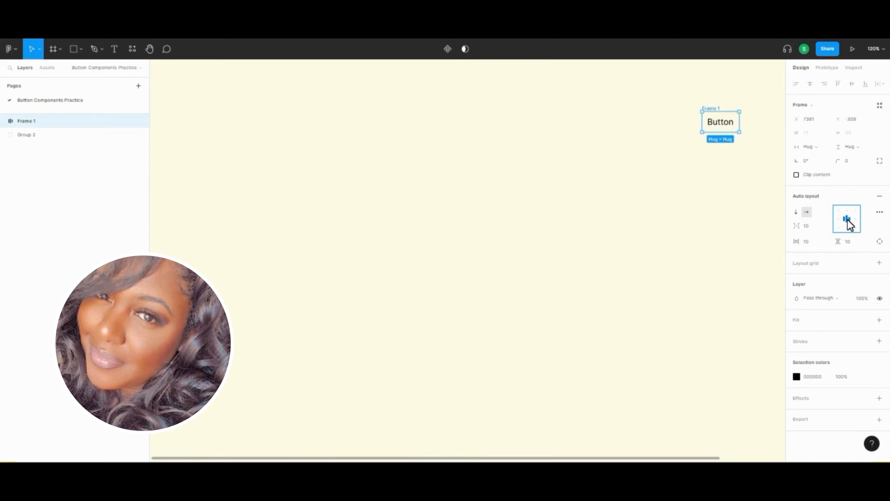
pyautogui.click(808, 241)
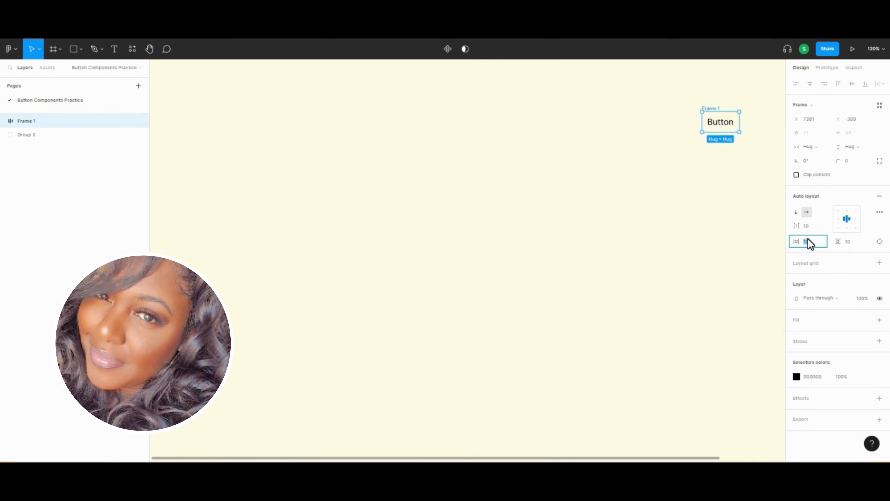
pyautogui.write('56')
pyautogui.press('Return')
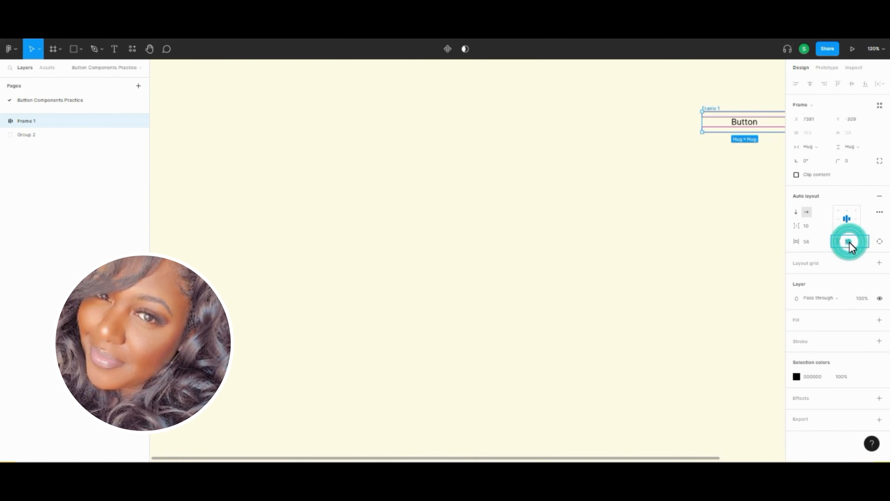
pyautogui.press('Return')
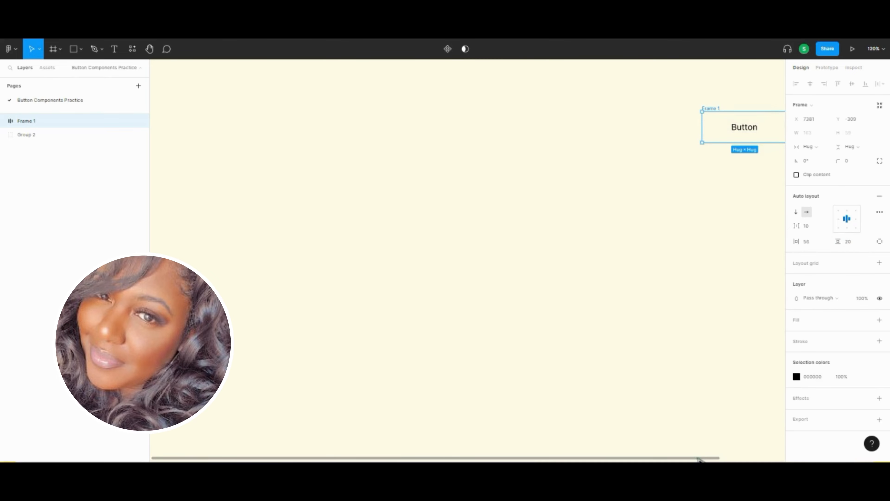
# Give the button frame a solid green 88E489 fill and a corner radius of 32.
pyautogui.moveTo(699, 459); pyautogui.dragTo(705, 461)
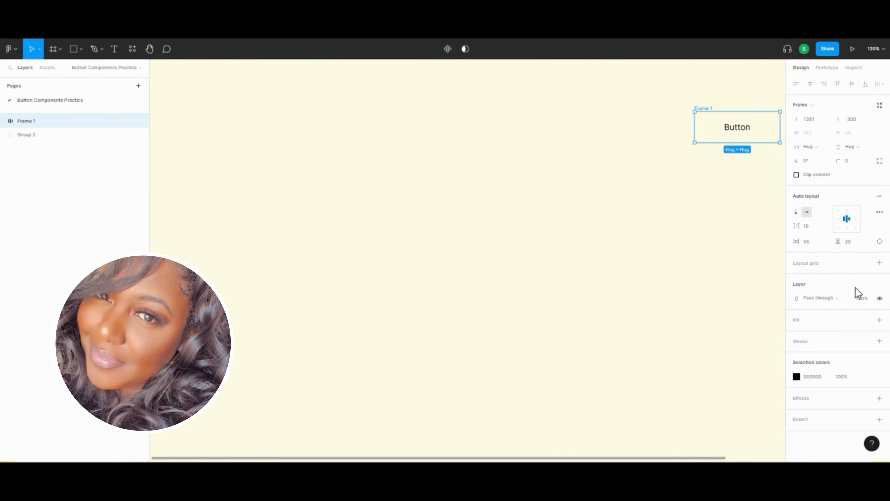
pyautogui.click(878, 319)
pyautogui.click(797, 334)
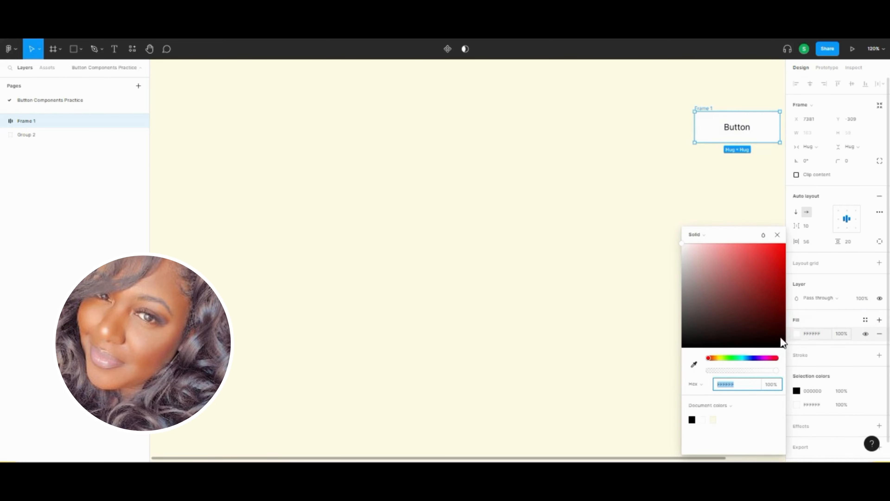
pyautogui.click(731, 358)
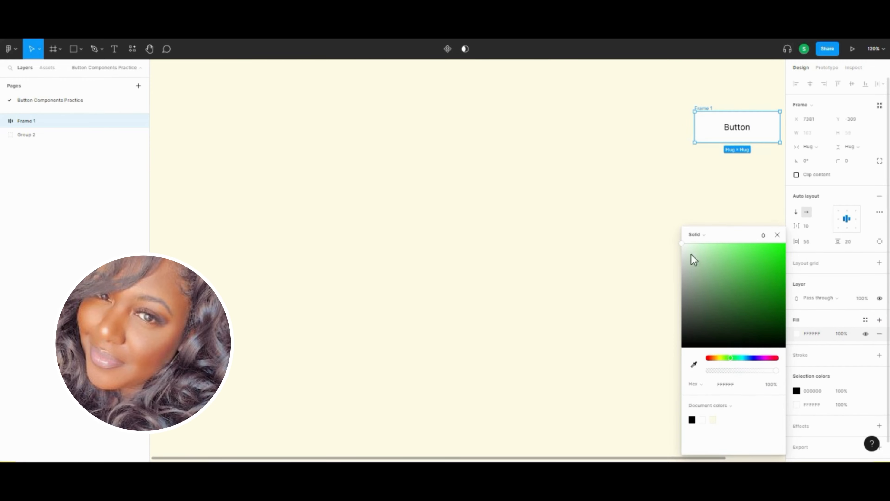
pyautogui.moveTo(682, 244); pyautogui.dragTo(717, 247)
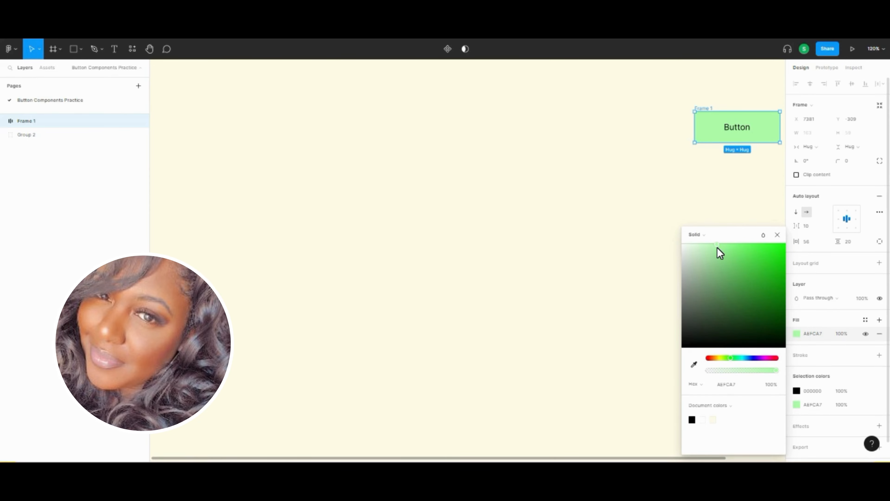
pyautogui.click(738, 384)
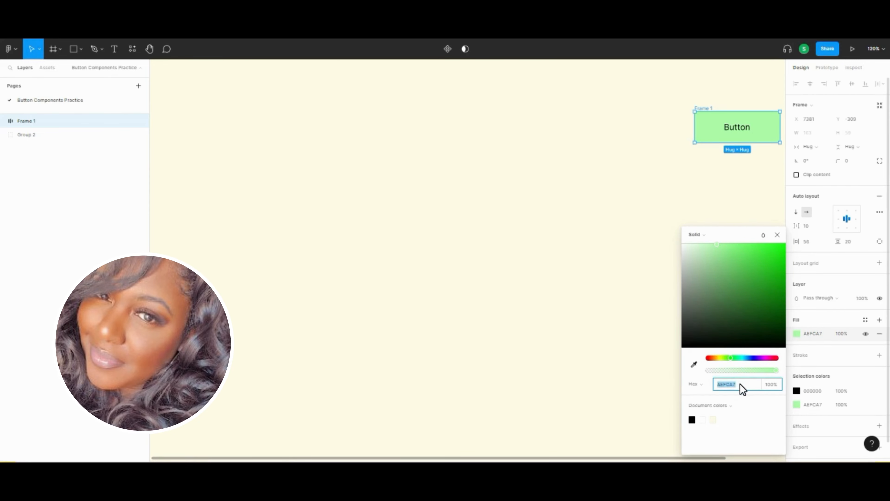
pyautogui.write('88E489')
pyautogui.press('Return')
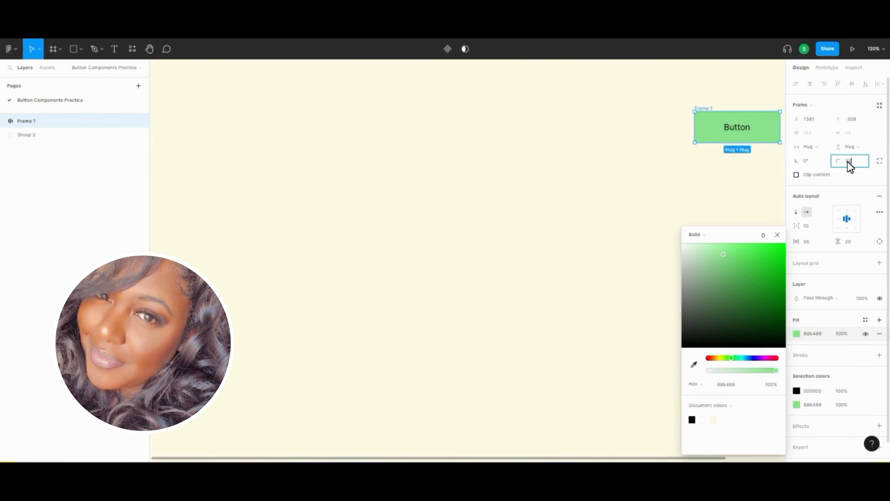
pyautogui.press('Return')
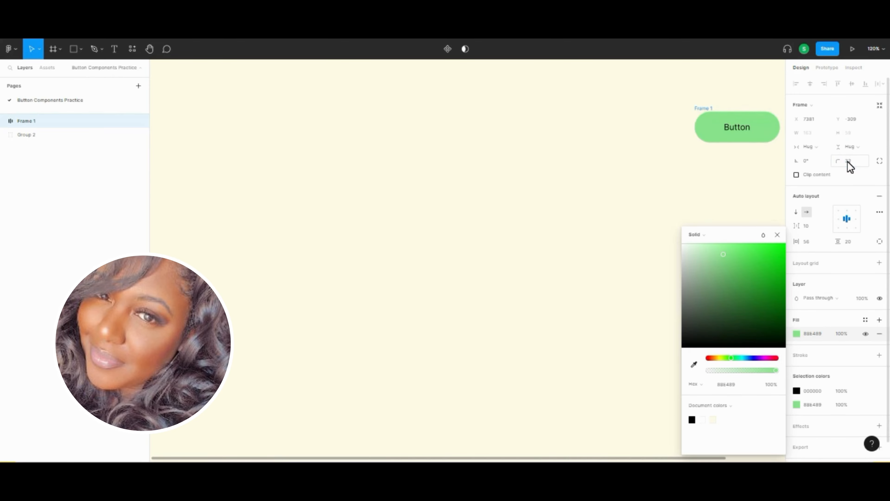
pyautogui.click(777, 235)
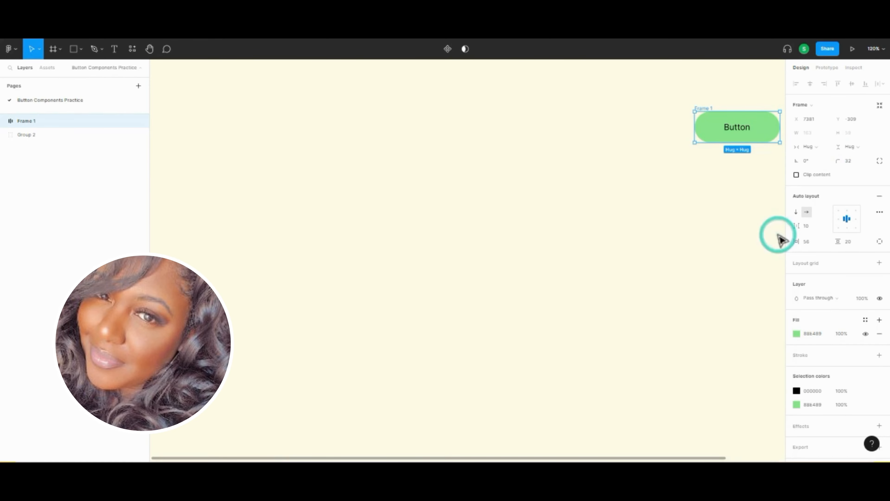
# Convert the button frame into a component and rename it "Primary Button".
pyautogui.click(447, 52)
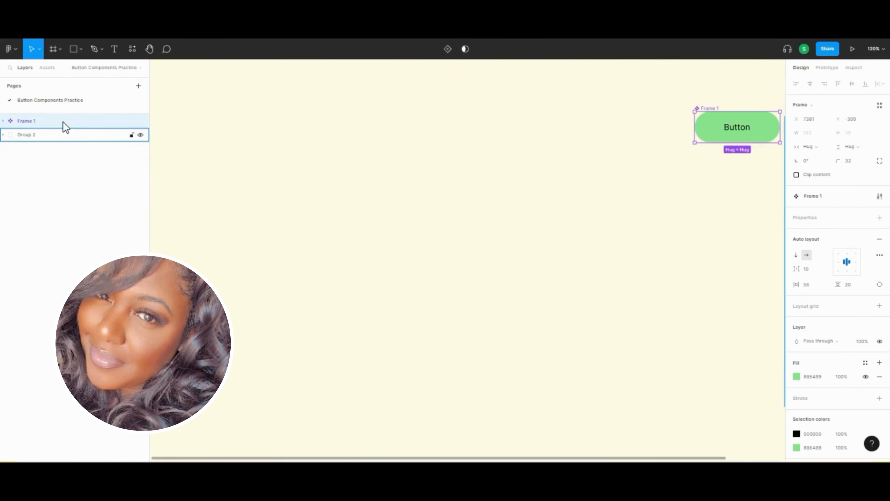
pyautogui.rightClick(28, 124)
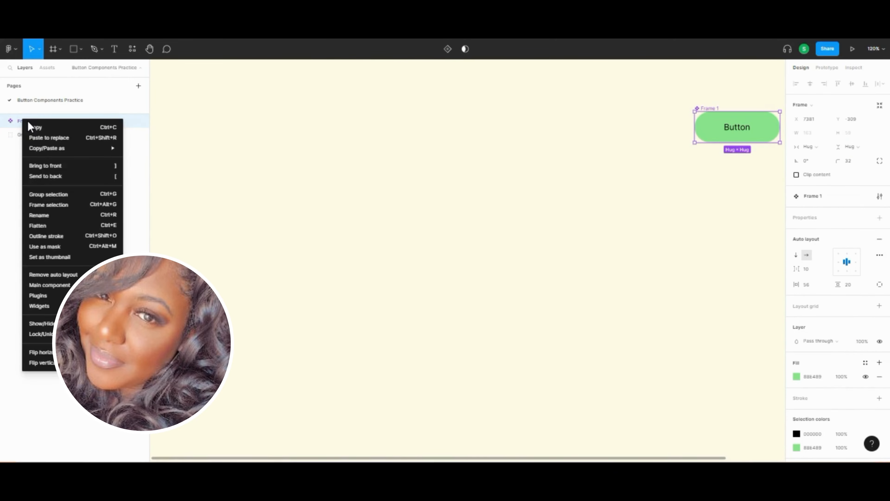
pyautogui.click(42, 215)
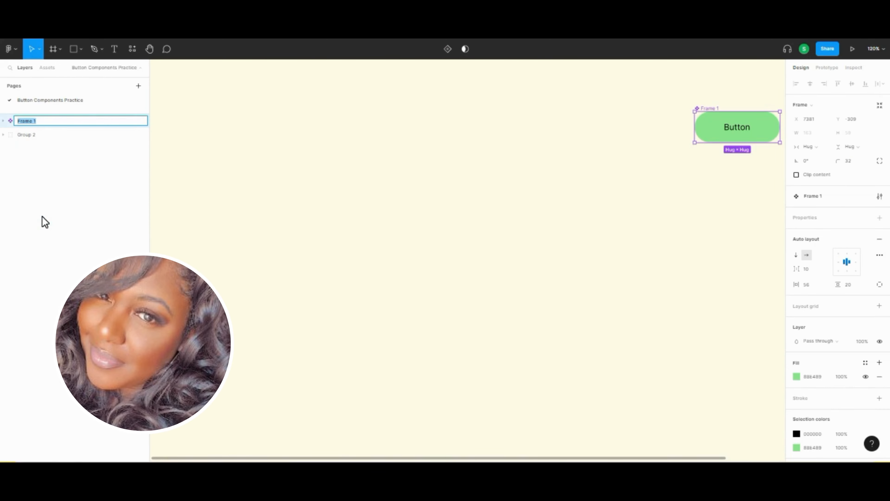
pyautogui.write('Primary Button')
pyautogui.press('Return')
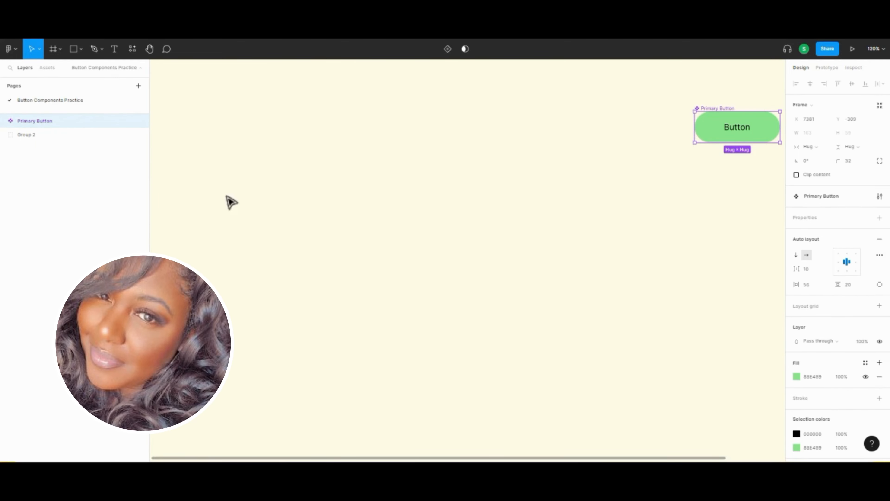
# Add five variants to the Primary Button component.
pyautogui.click(448, 49)
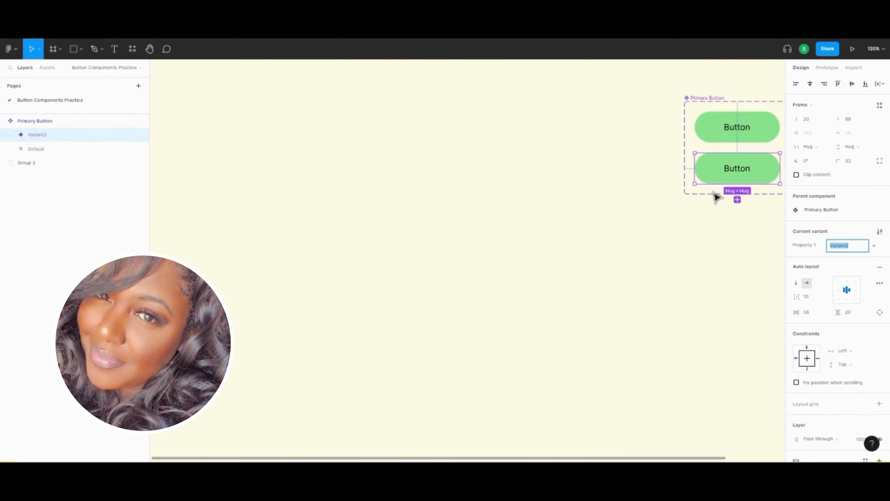
pyautogui.click(738, 200)
pyautogui.click(737, 241)
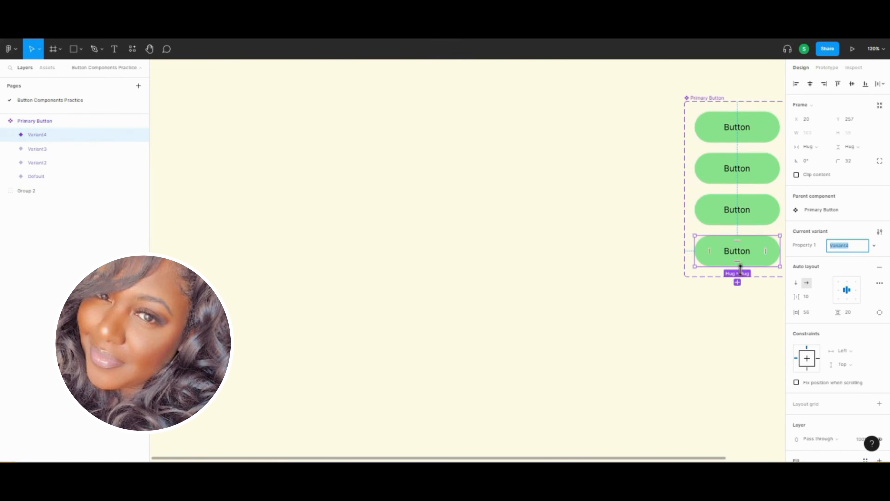
pyautogui.click(738, 283)
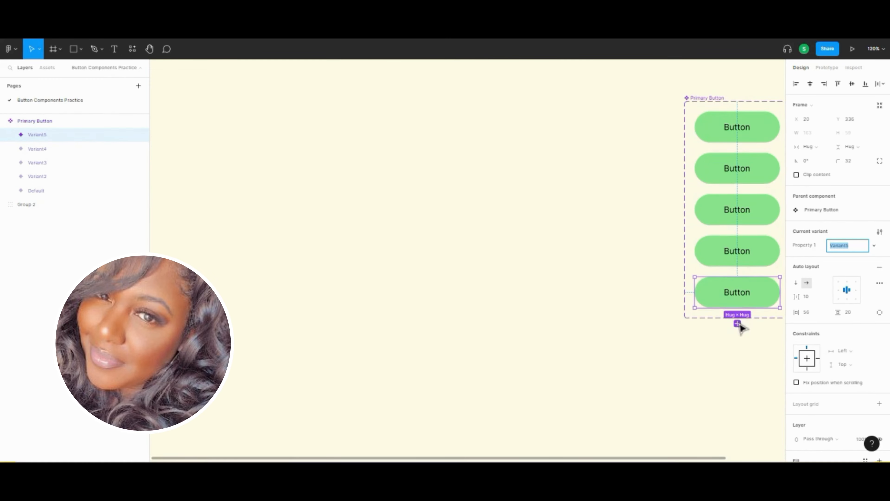
pyautogui.click(739, 323)
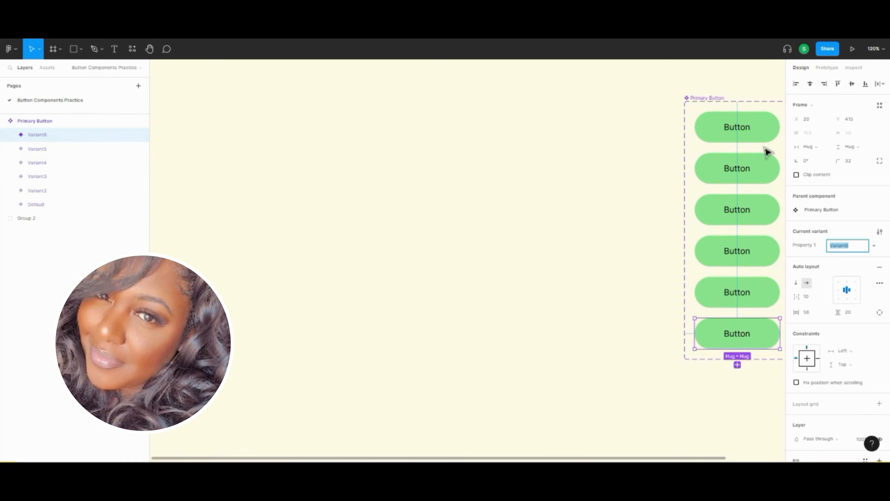
# Rename the Primary Button component set's variant property from Property 1 to "State".
pyautogui.click(728, 100)
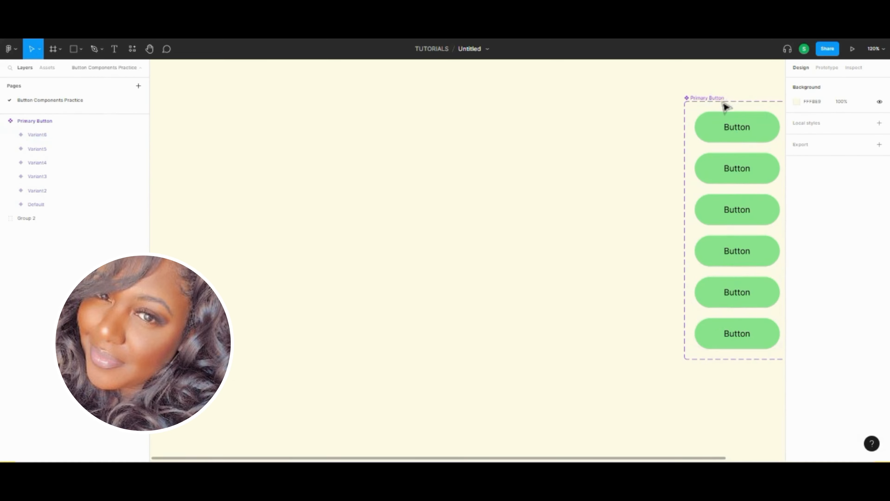
pyautogui.click(722, 102)
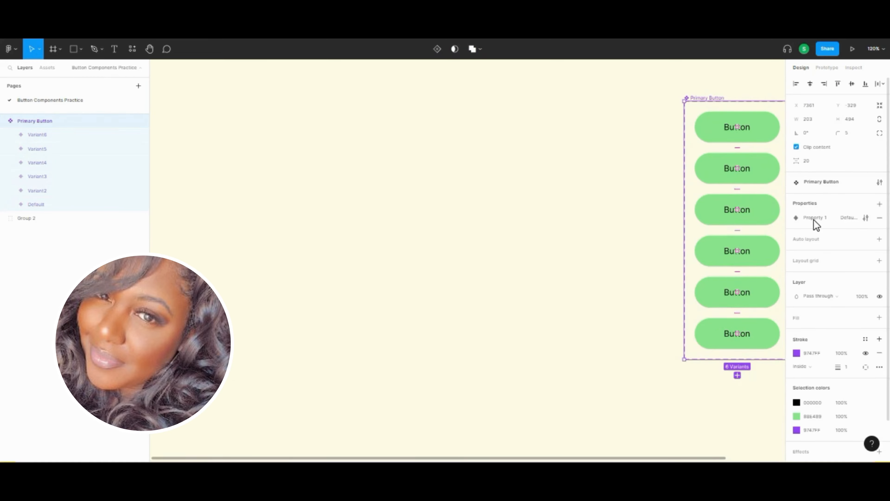
pyautogui.click(814, 219)
pyautogui.doubleClick(813, 219)
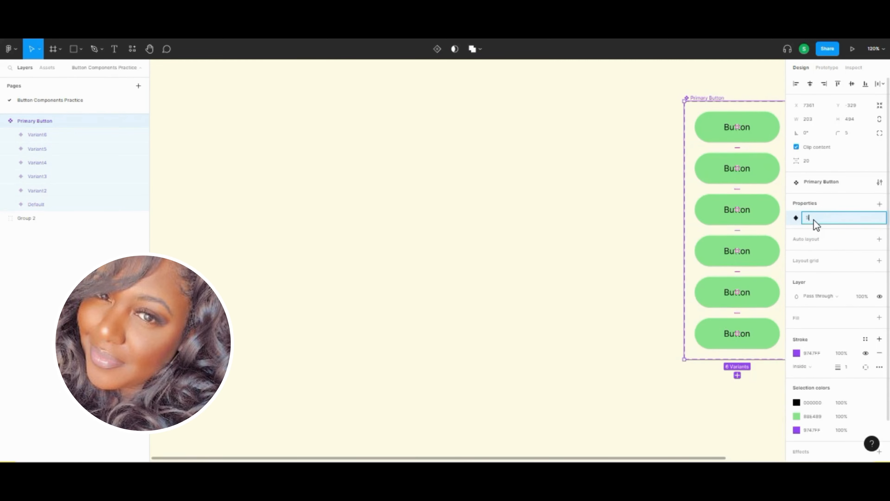
pyautogui.press('Return')
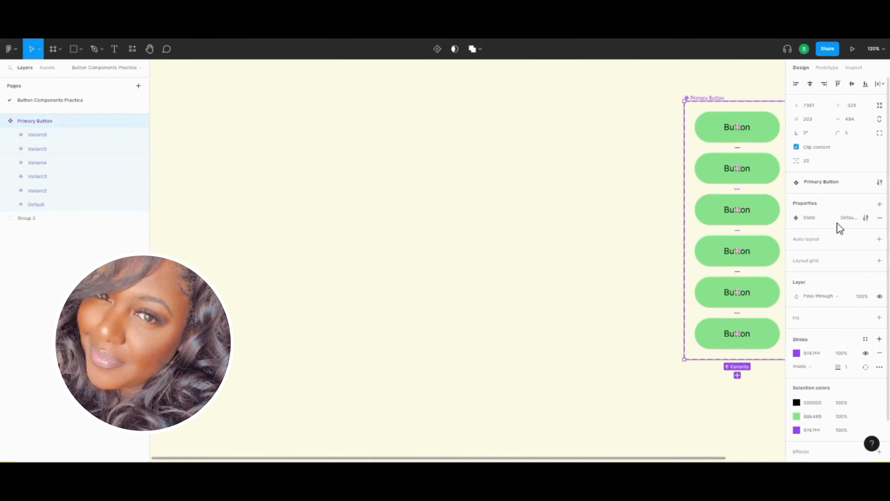
# Rename the State property's values Variant2 and Variant3 to "Hover" and "Active".
pyautogui.click(866, 218)
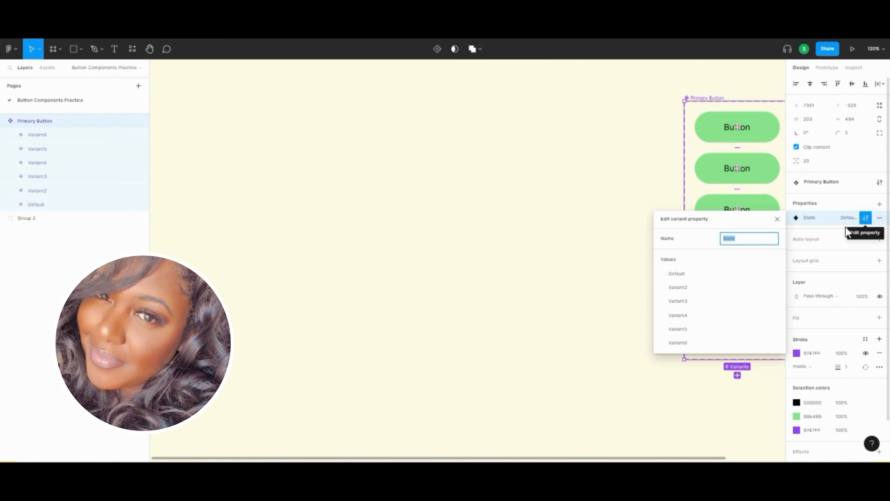
pyautogui.click(685, 287)
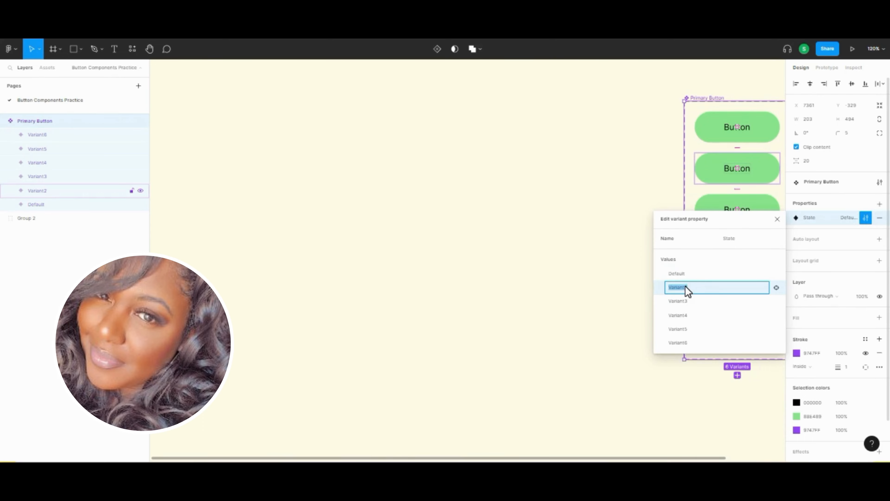
pyautogui.write('Hover')
pyautogui.press('Return')
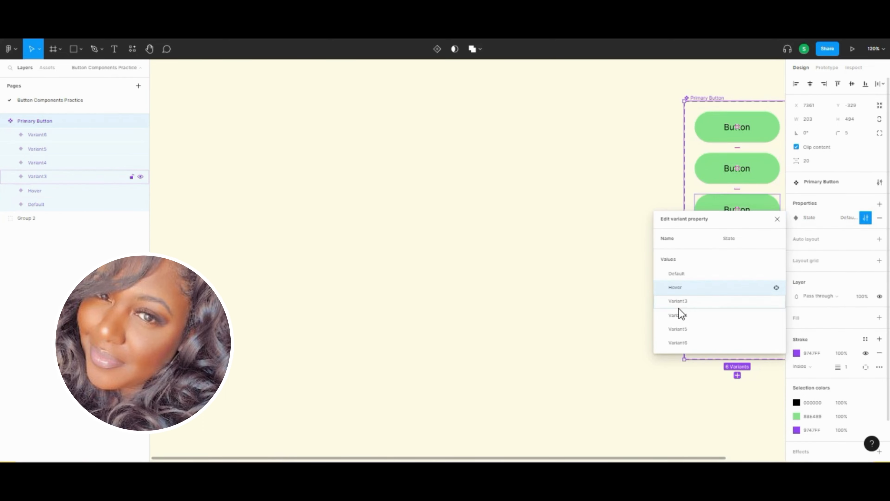
pyautogui.click(679, 301)
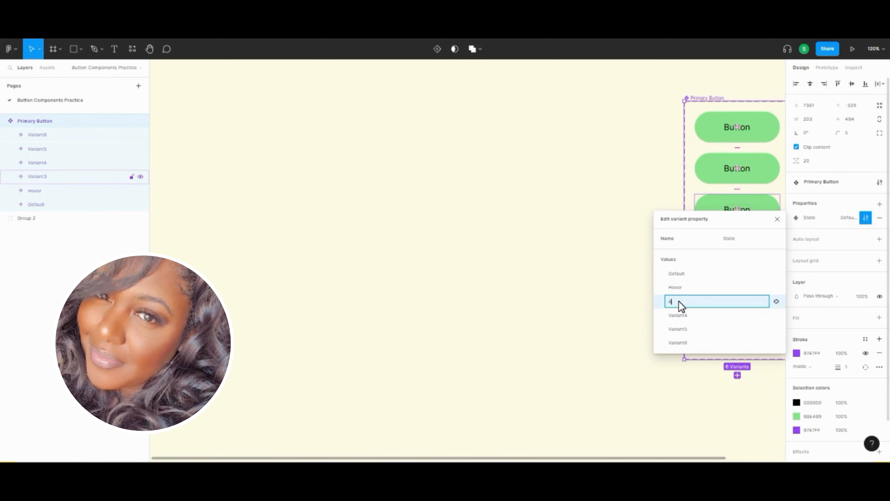
pyautogui.write('Active')
pyautogui.press('Return')
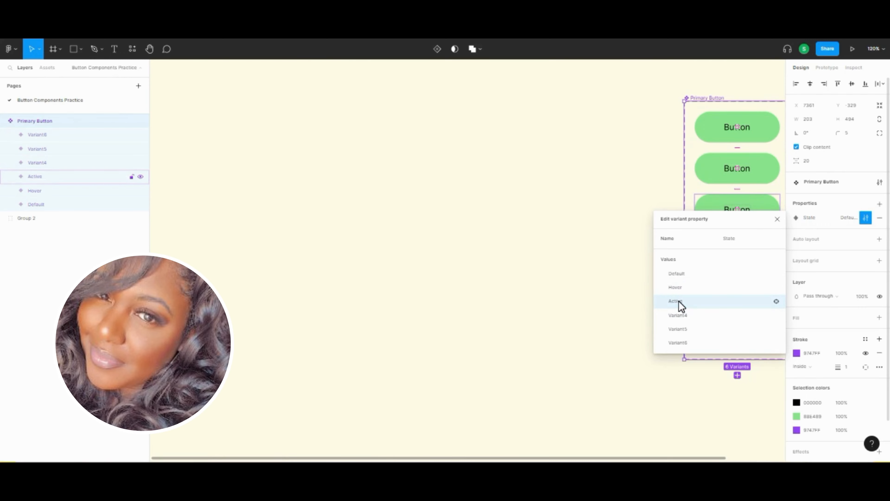
# Rename the State values Variant4 and Variant5 to "Disabled" and "Loading".
pyautogui.click(680, 315)
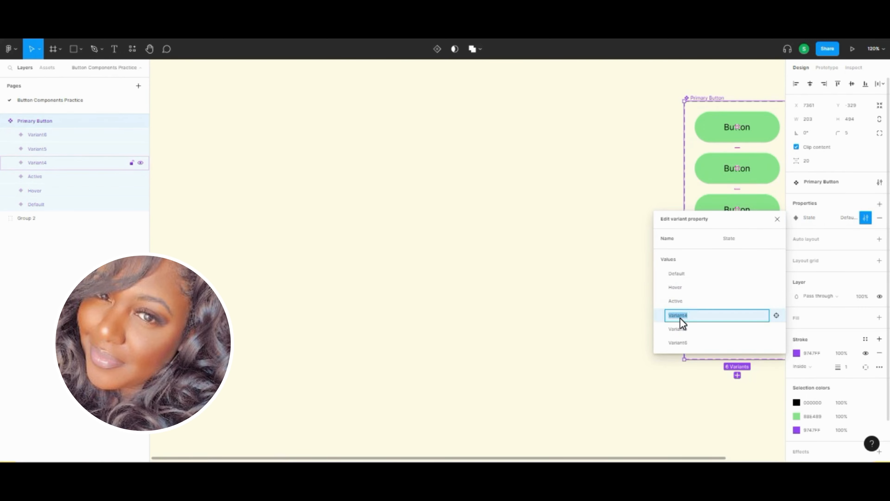
pyautogui.write('Disabled')
pyautogui.press('Return')
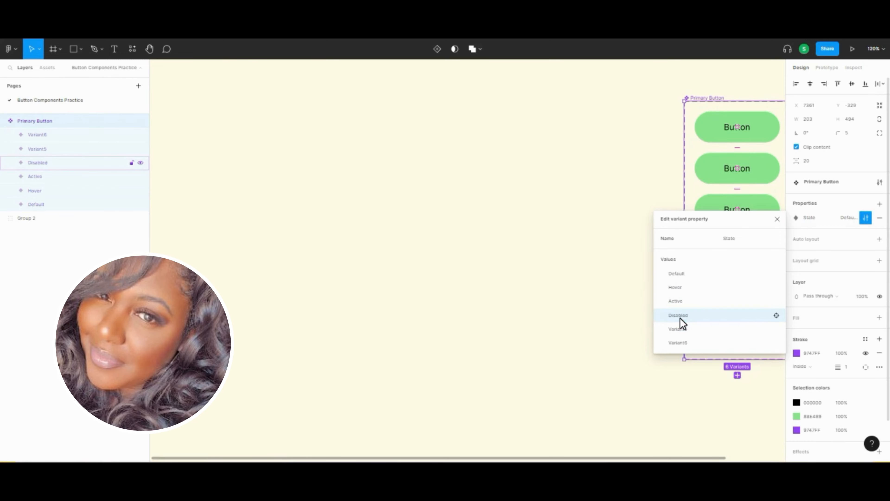
pyautogui.click(680, 329)
pyautogui.write('L')
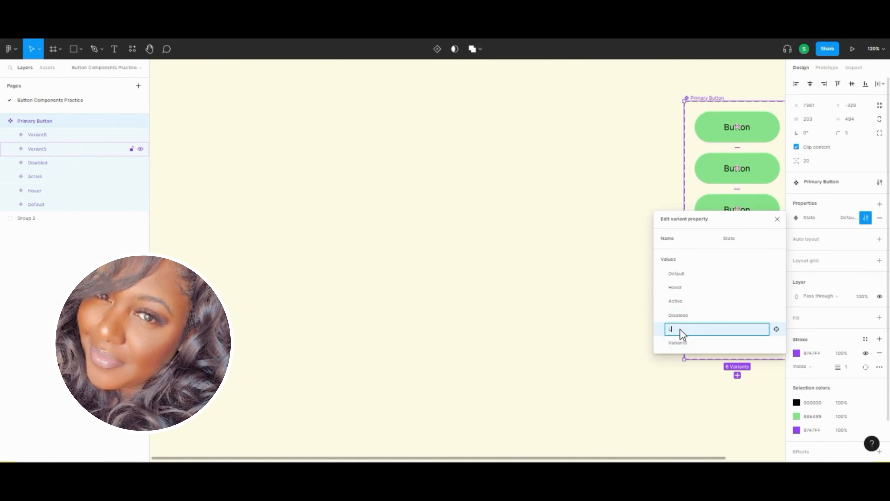
pyautogui.write('oading')
pyautogui.press('Return')
# Rename the State value Variant6 to "Focused" and close the variant property settings.
pyautogui.click(683, 343)
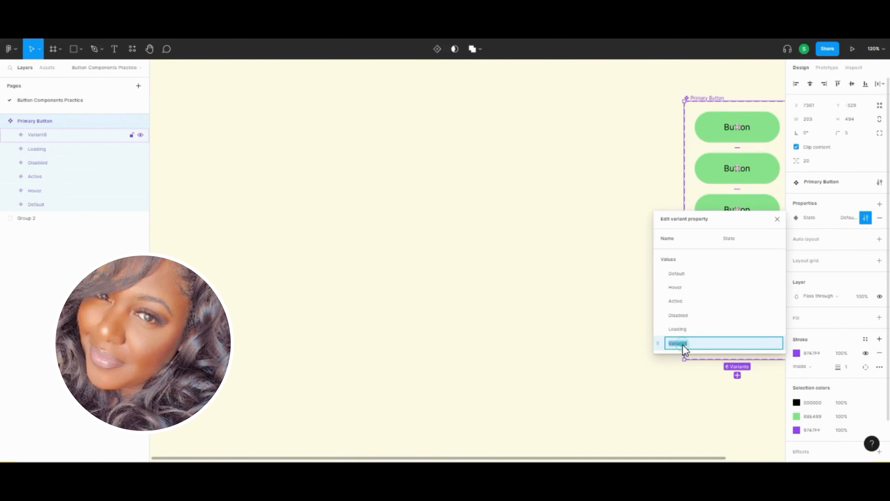
pyautogui.write('Focused')
pyautogui.press('Return')
pyautogui.click(776, 219)
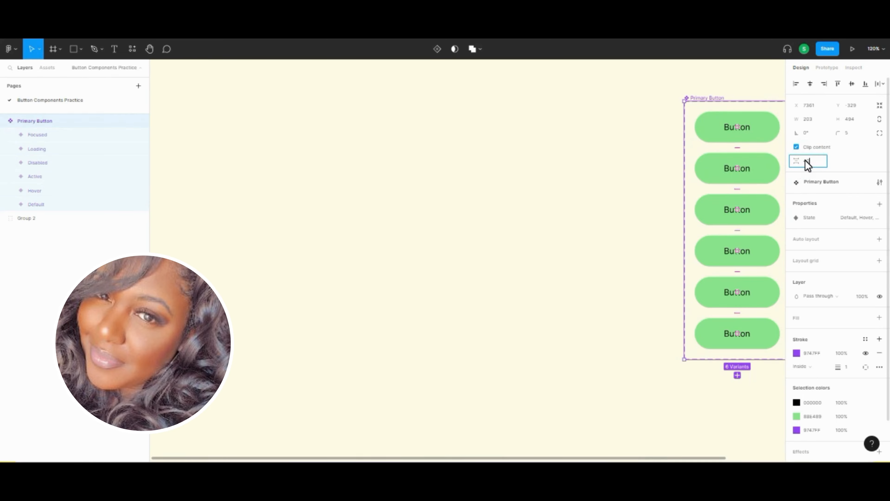
# Set the spacing between the variants to 40 and extend the component set's frame downward to fit all six buttons.
pyautogui.press('Return')
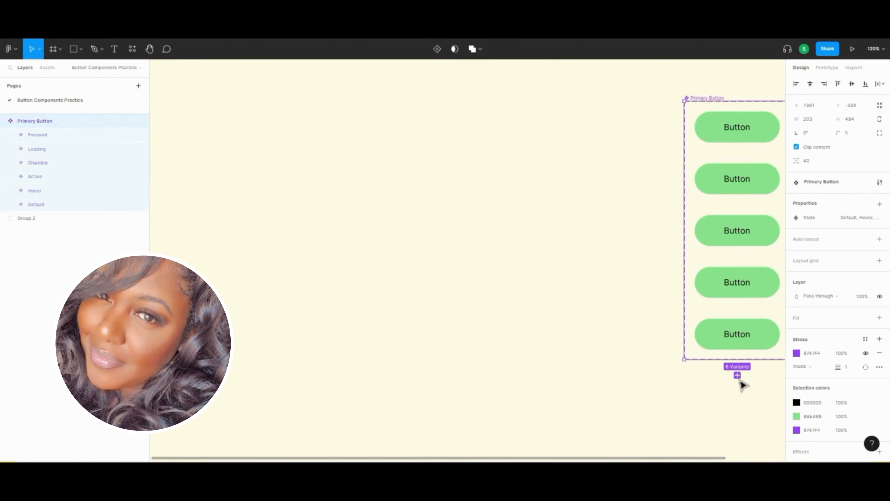
pyautogui.moveTo(745, 358); pyautogui.dragTo(747, 414)
# Move the Primary Button component set slightly left so it sits clear of the state name labels.
pyautogui.moveTo(679, 457); pyautogui.dragTo(742, 459)
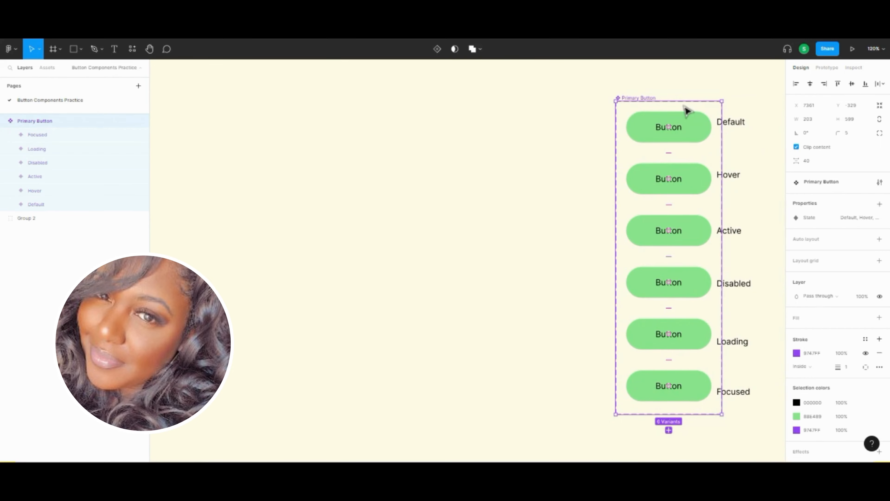
pyautogui.moveTo(682, 104)
pyautogui.mouseDown()
pyautogui.moveTo(670, 112)
pyautogui.moveTo(668, 103)
pyautogui.mouseUp()
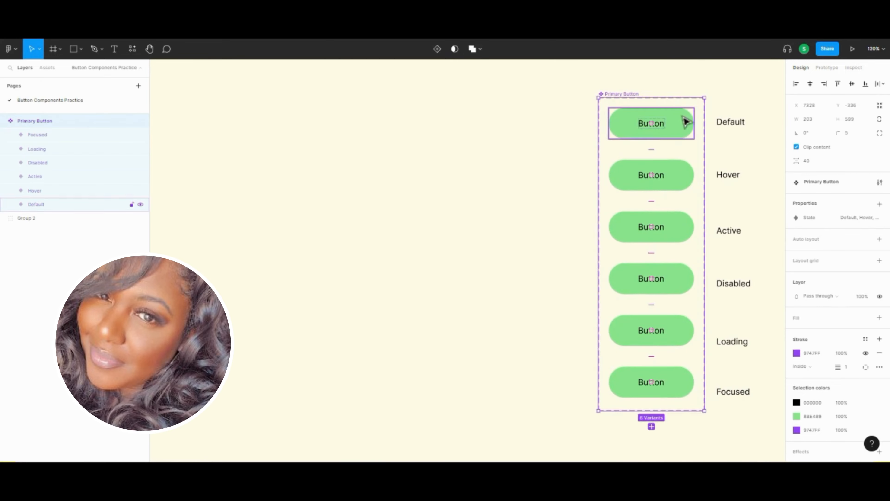
# Change the Hover variant's fill to a darker green.
pyautogui.click(686, 174)
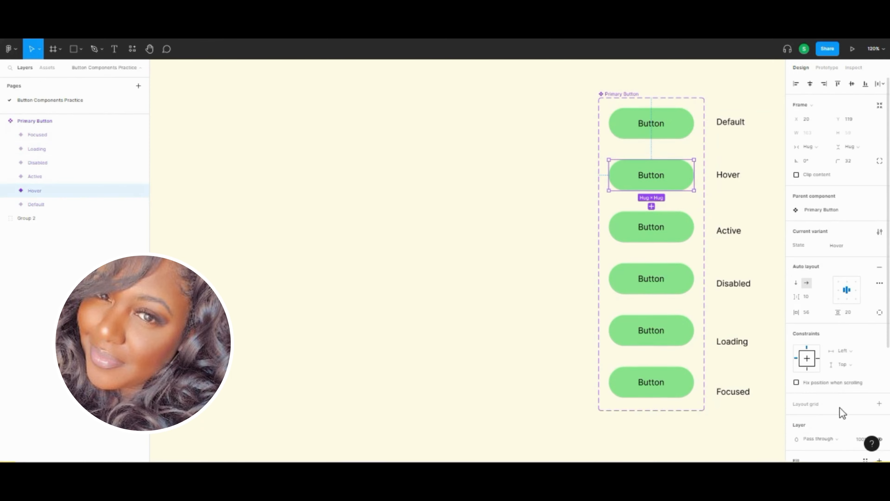
pyautogui.scroll(-5, 889, 214)
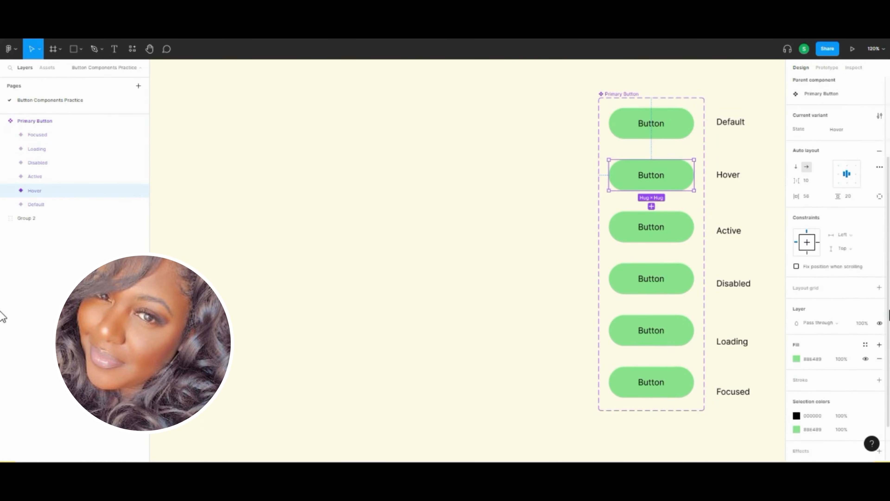
pyautogui.click(796, 326)
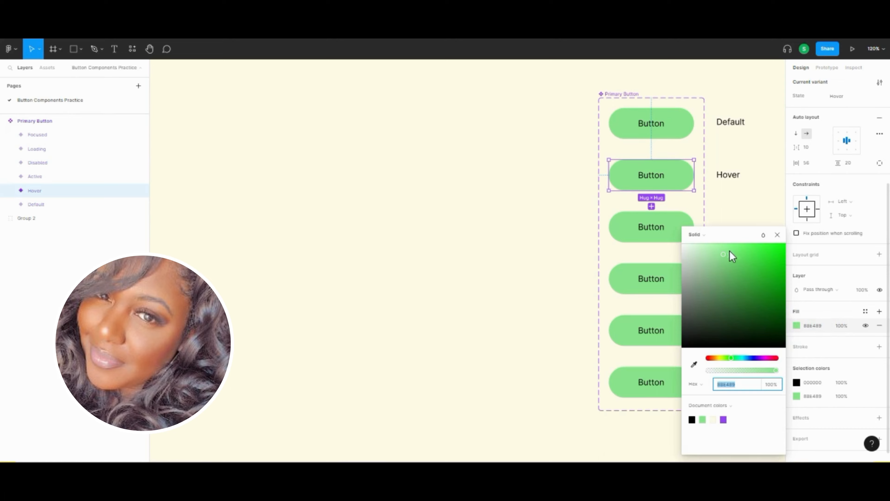
pyautogui.moveTo(724, 253); pyautogui.dragTo(735, 275)
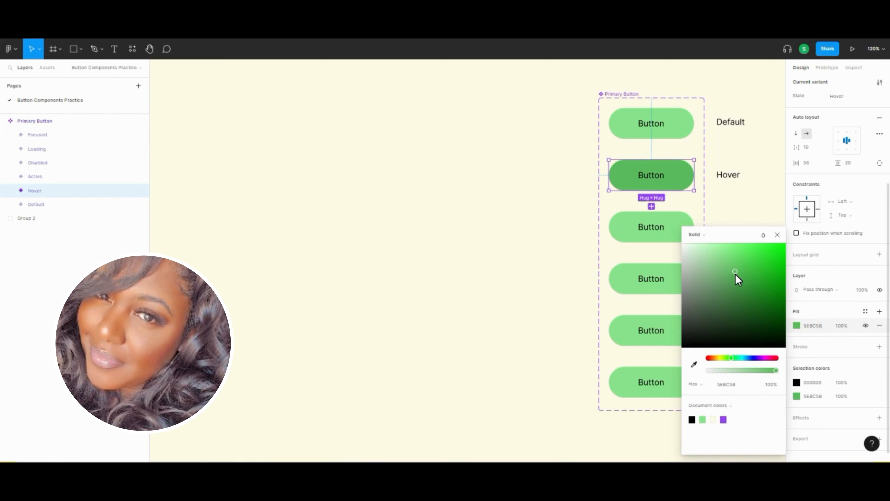
# Give the Hover variant's label the cream document colour and a Semi Bold weight.
pyautogui.click(662, 175)
pyautogui.click(796, 382)
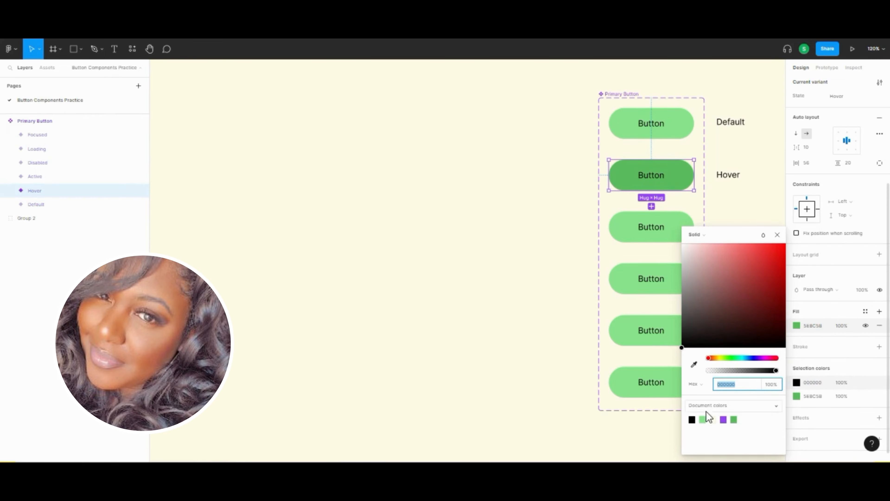
pyautogui.click(712, 419)
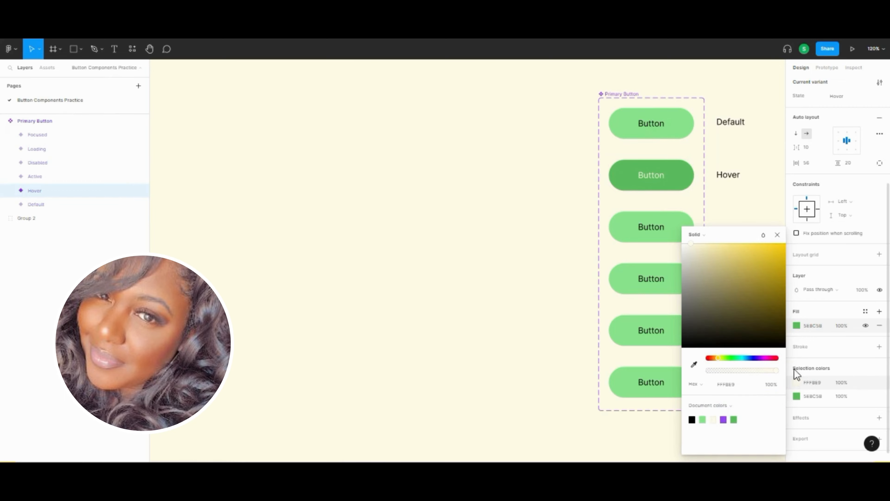
pyautogui.doubleClick(661, 179)
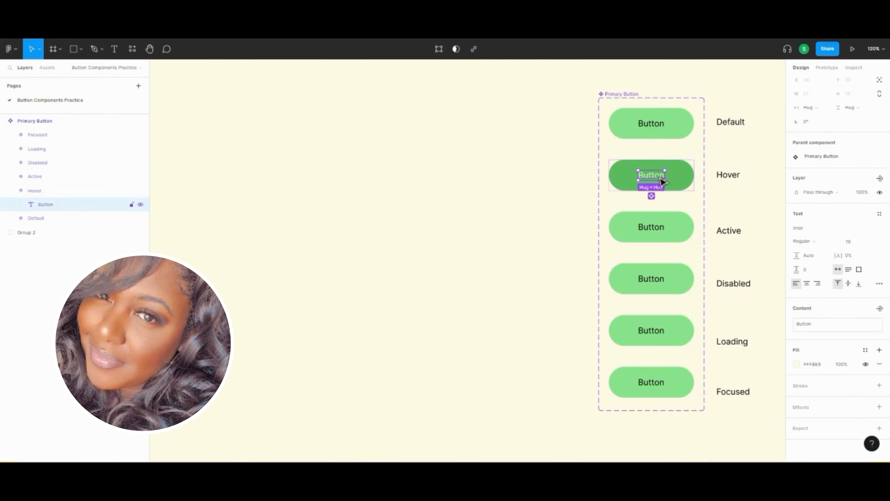
pyautogui.click(819, 242)
pyautogui.click(818, 261)
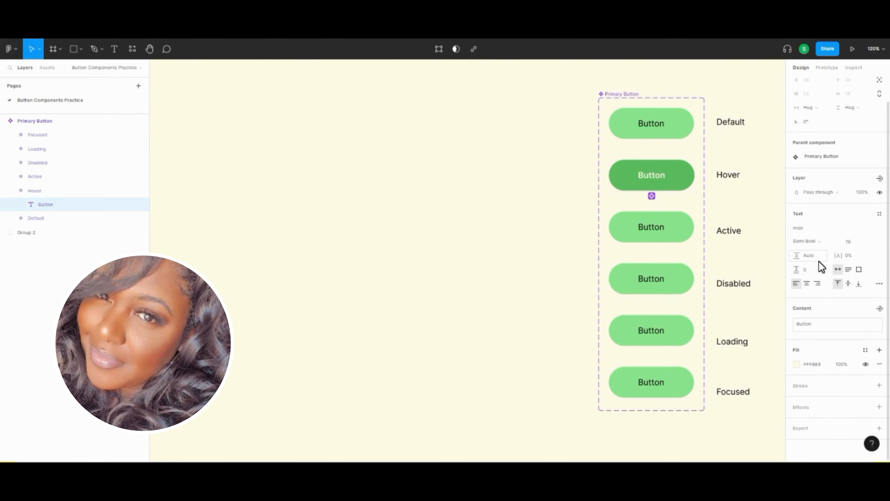
# Add a black inside stroke of weight 2 to the Active variant.
pyautogui.click(686, 234)
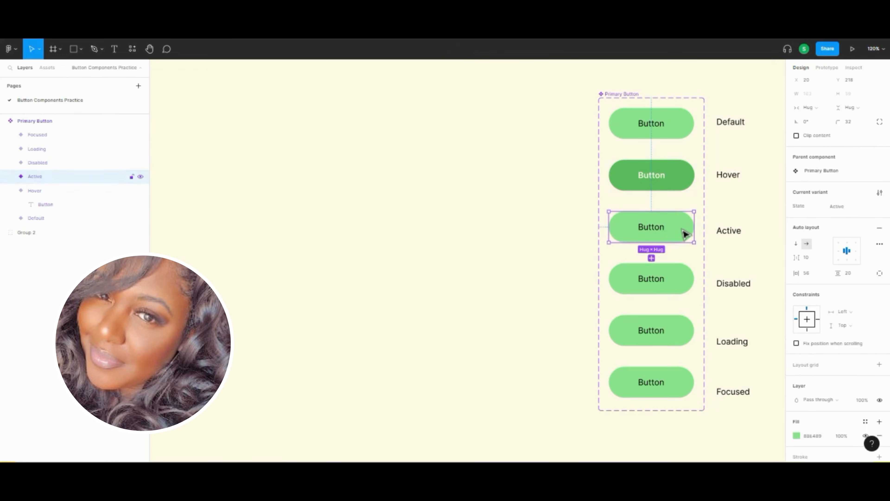
pyautogui.scroll(-3, 836, 292)
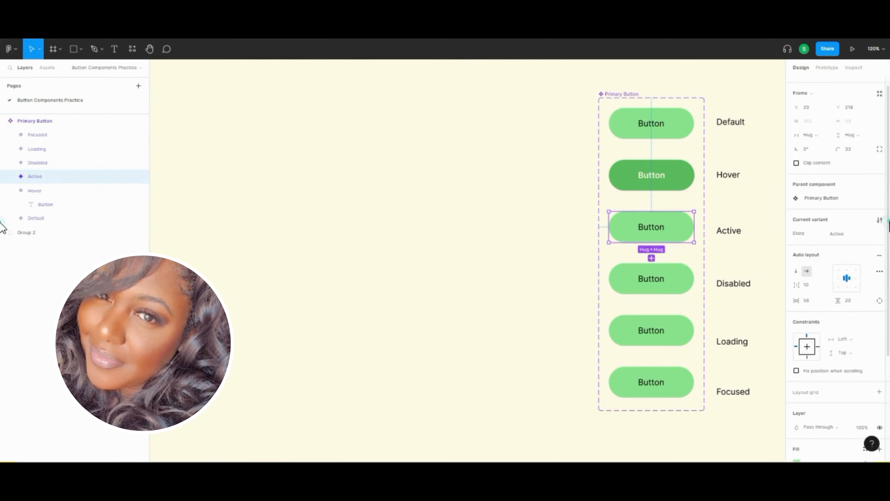
pyautogui.moveTo(889, 286); pyautogui.dragTo(889, 310)
pyautogui.click(878, 337)
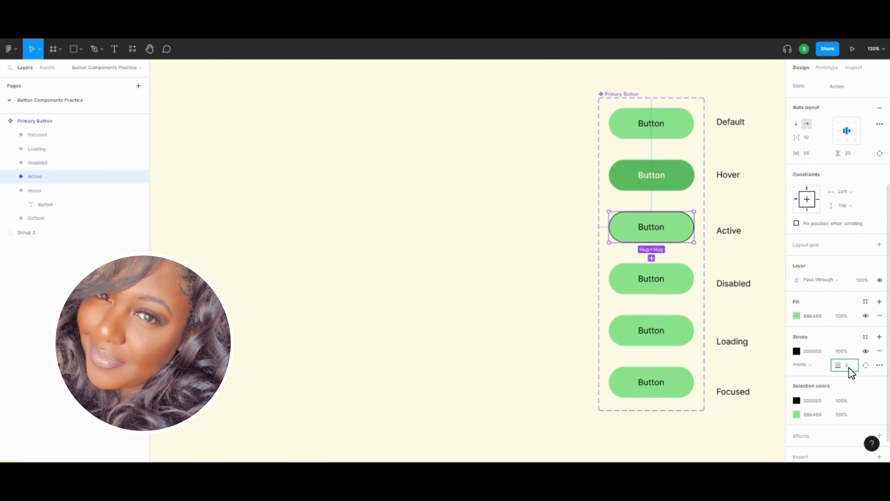
pyautogui.press('Return')
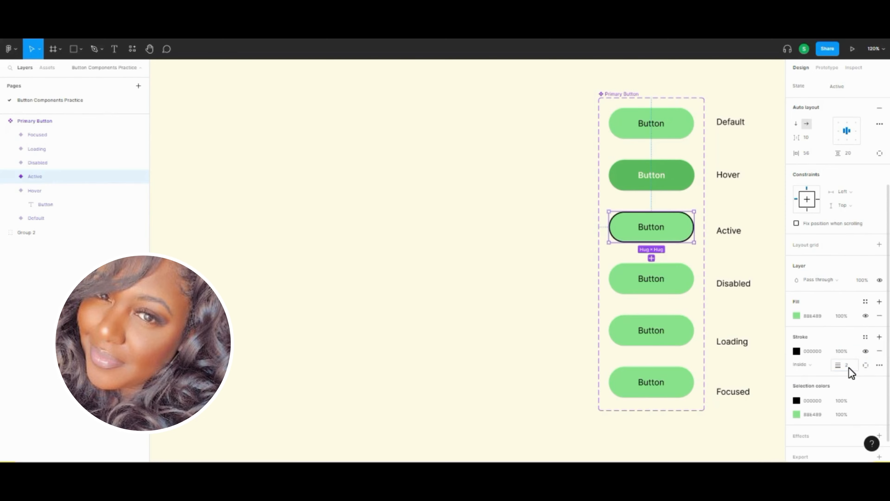
# Set the Disabled variant's layer opacity to 50%.
pyautogui.click(687, 288)
pyautogui.click(864, 280)
pyautogui.write('50')
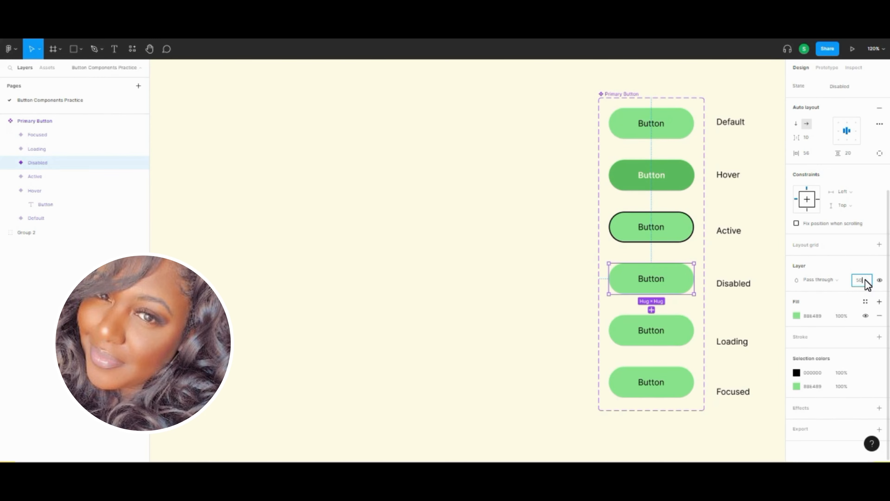
pyautogui.press('Return')
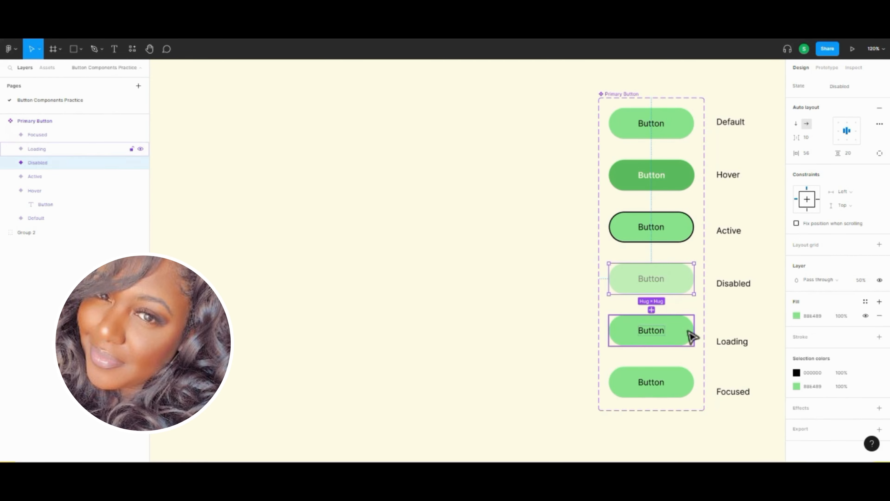
# Insert a dotted spinner icon from the library assets before the label in the Loading variant.
pyautogui.click(690, 335)
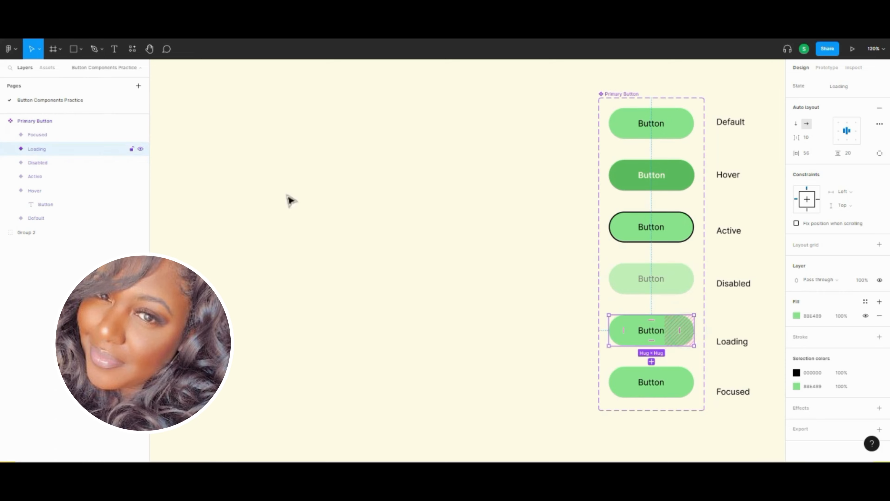
pyautogui.click(48, 69)
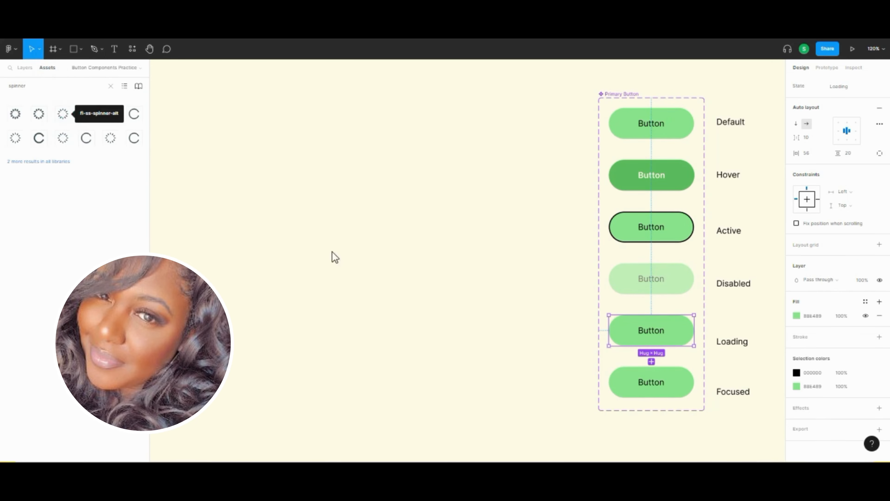
pyautogui.moveTo(333, 252); pyautogui.dragTo(632, 338)
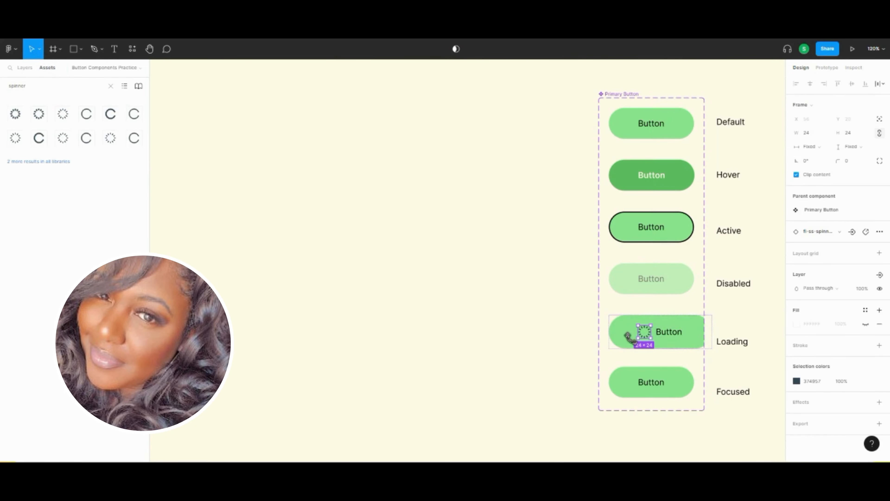
# Set the Loading variant's horizontal auto layout padding to 40.
pyautogui.click(628, 340)
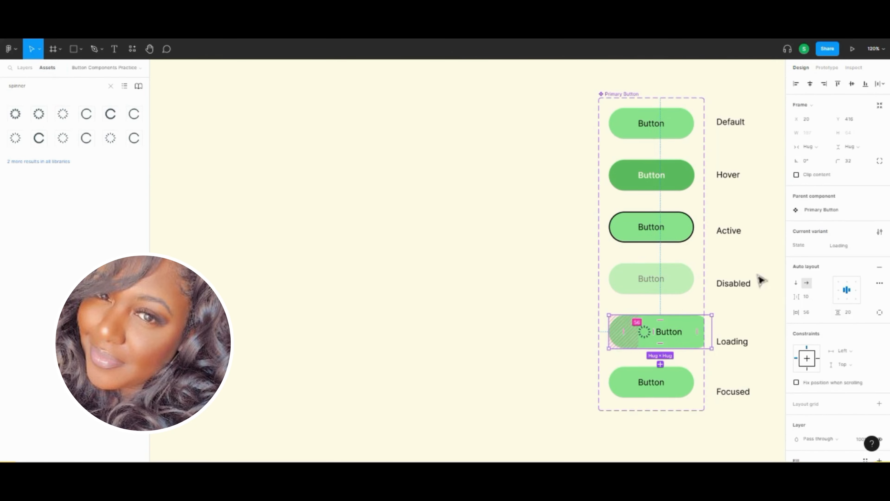
pyautogui.click(808, 312)
pyautogui.write('40')
pyautogui.press('Return')
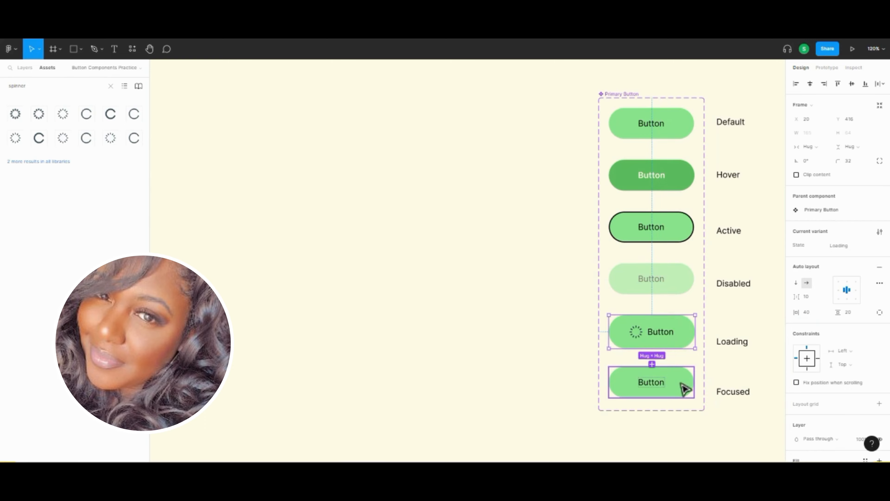
# Add a stroke to the Focused variant.
pyautogui.click(686, 389)
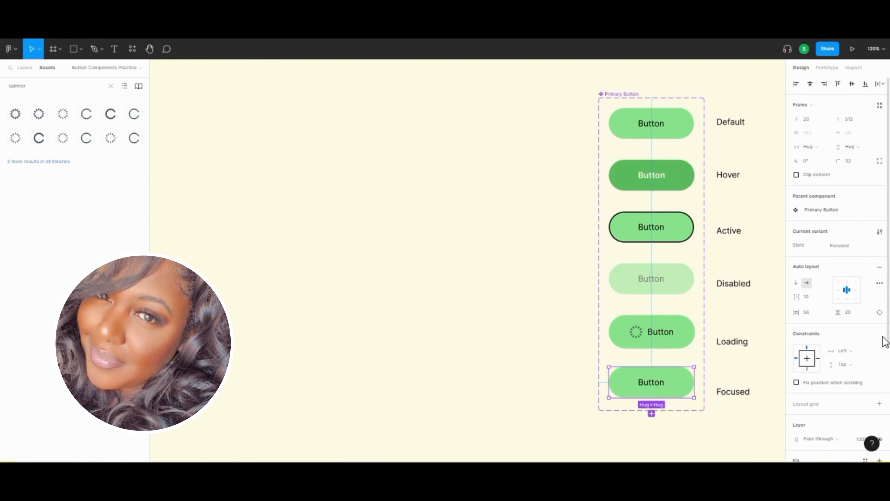
pyautogui.scroll(-1, 885, 309)
pyautogui.moveTo(889, 345); pyautogui.dragTo(889, 436)
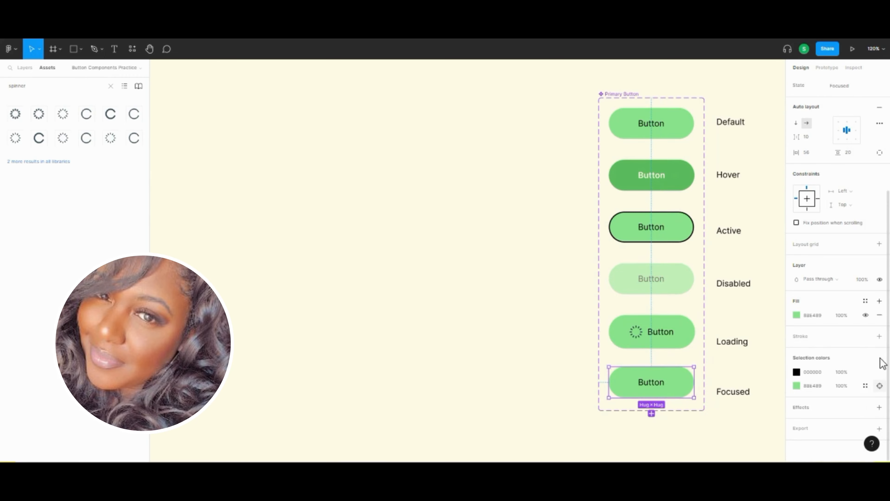
pyautogui.click(879, 337)
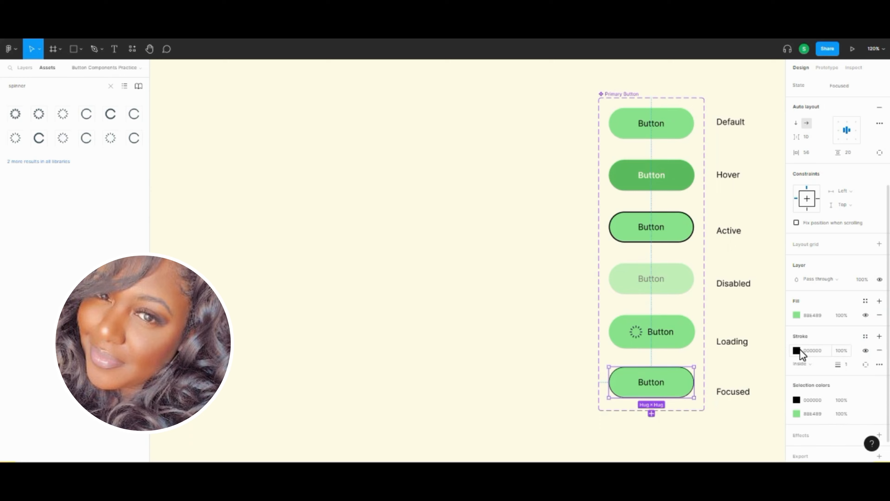
# Change the Focused variant's stroke color to blue 0029FF and set its stroke width to 2.
pyautogui.click(796, 348)
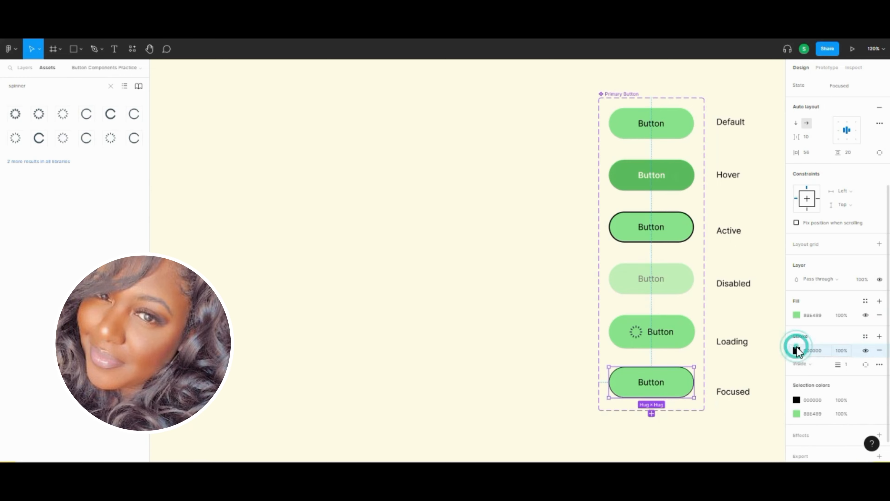
pyautogui.click(796, 350)
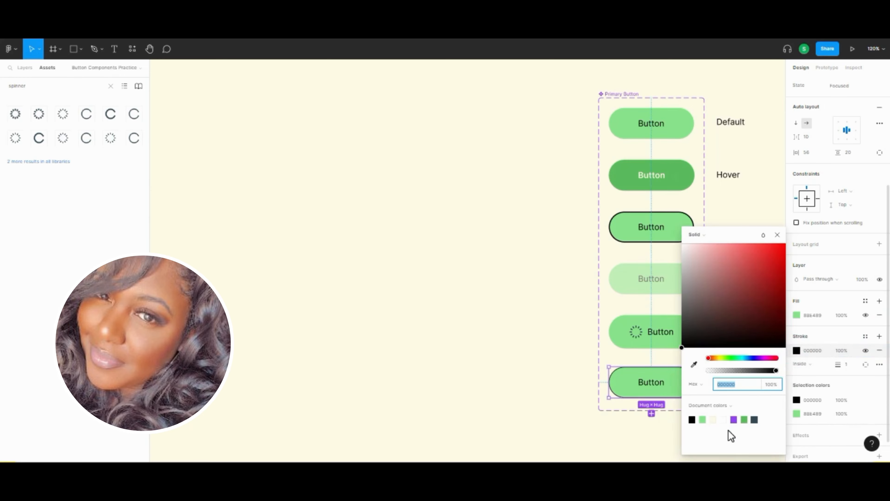
pyautogui.click(746, 357)
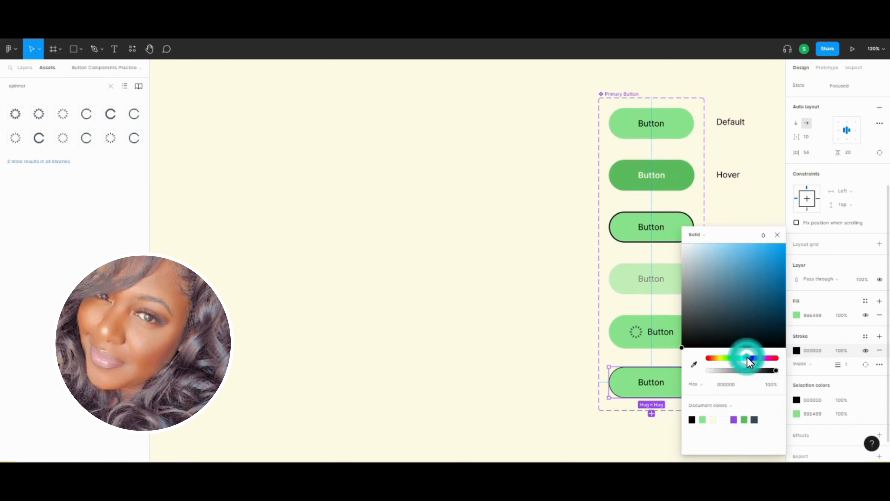
pyautogui.moveTo(682, 346)
pyautogui.mouseDown()
pyautogui.moveTo(788, 258)
pyautogui.moveTo(786, 244)
pyautogui.mouseUp()
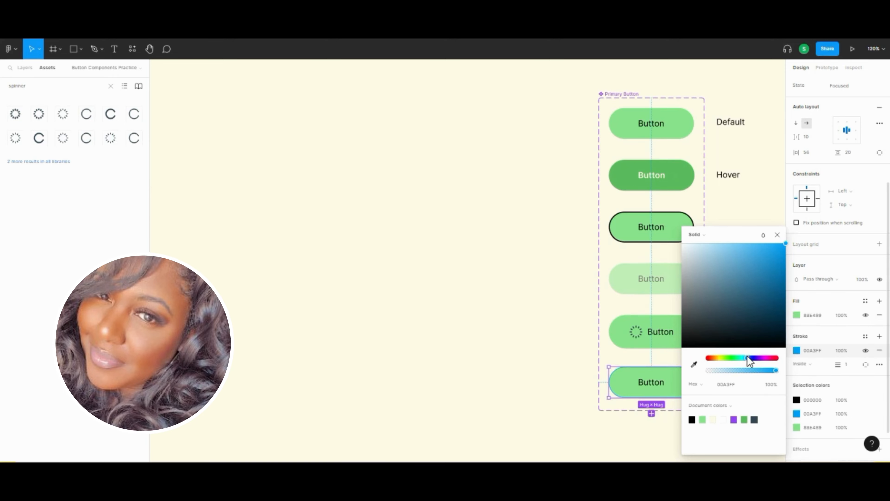
pyautogui.moveTo(746, 357); pyautogui.dragTo(753, 360)
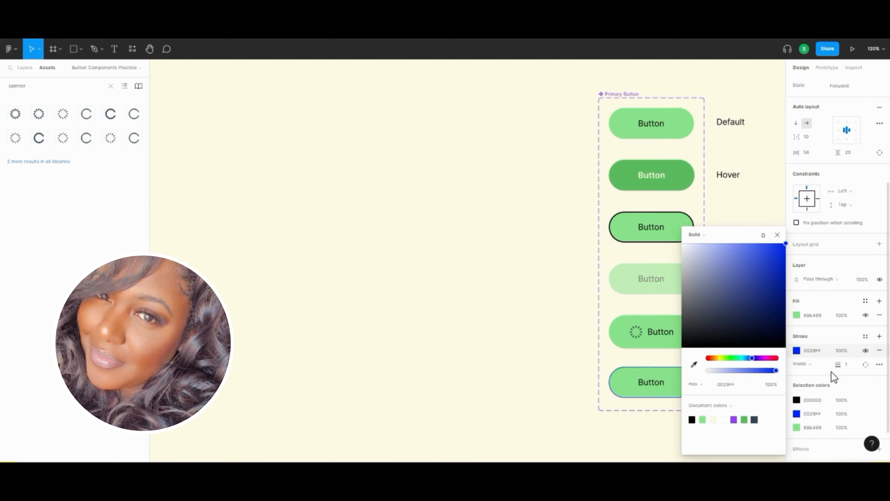
pyautogui.moveTo(844, 365); pyautogui.dragTo(849, 365)
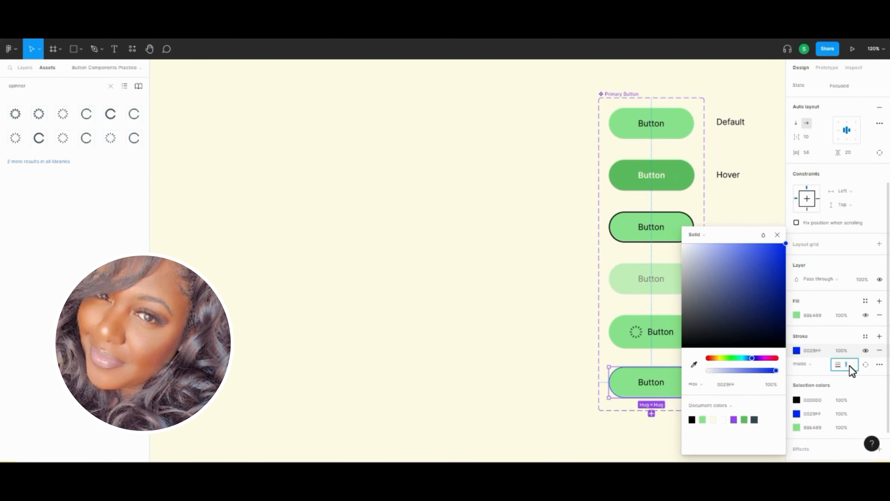
pyautogui.click(529, 249)
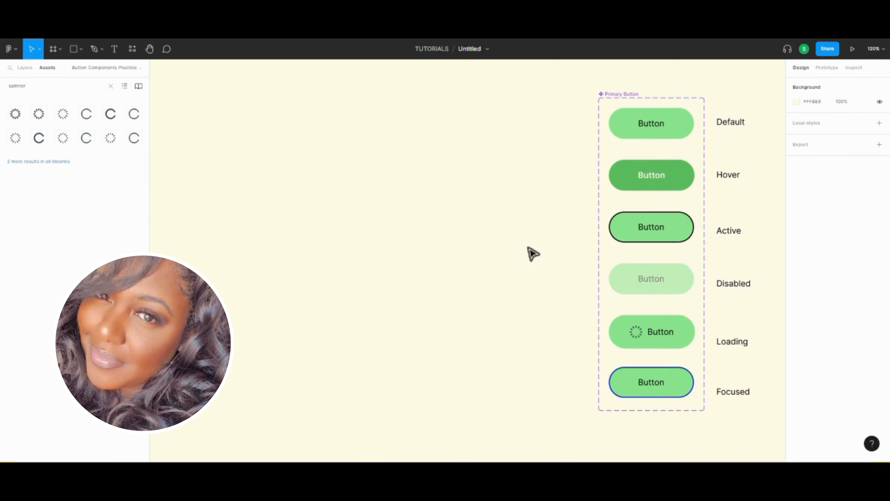